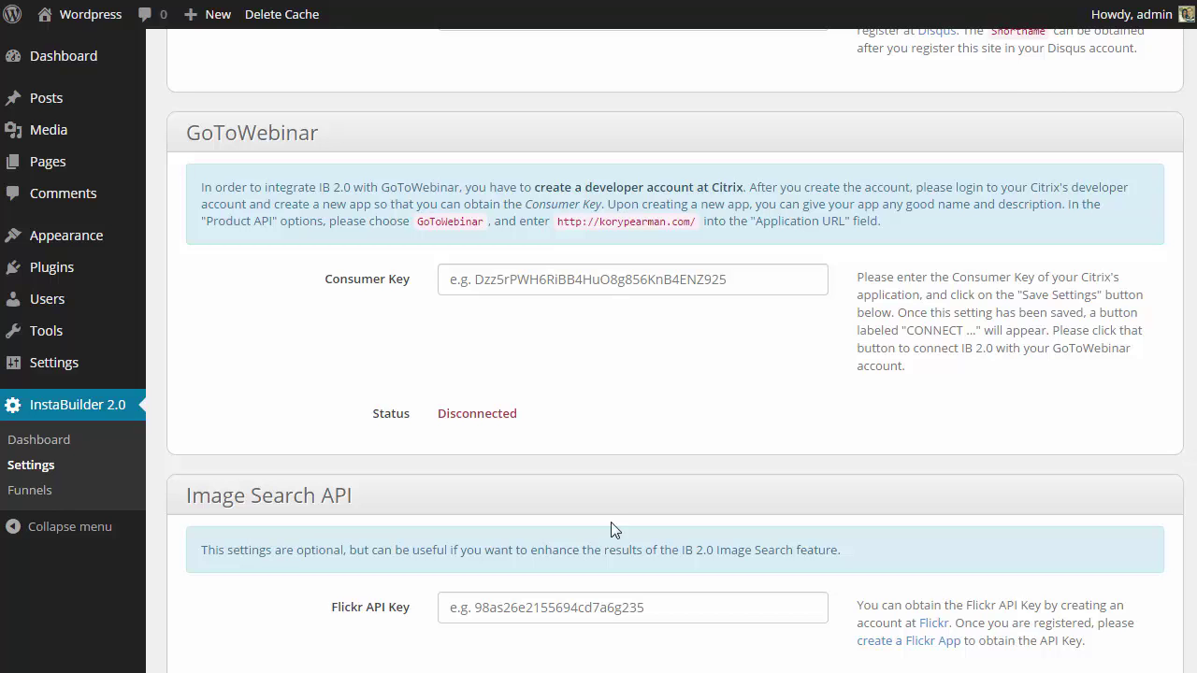
Review the GoToWebinar integration instructions in the InstaBuilder 2.0 settings.
key("Tab")
scroll(327, 414, "up", 4)
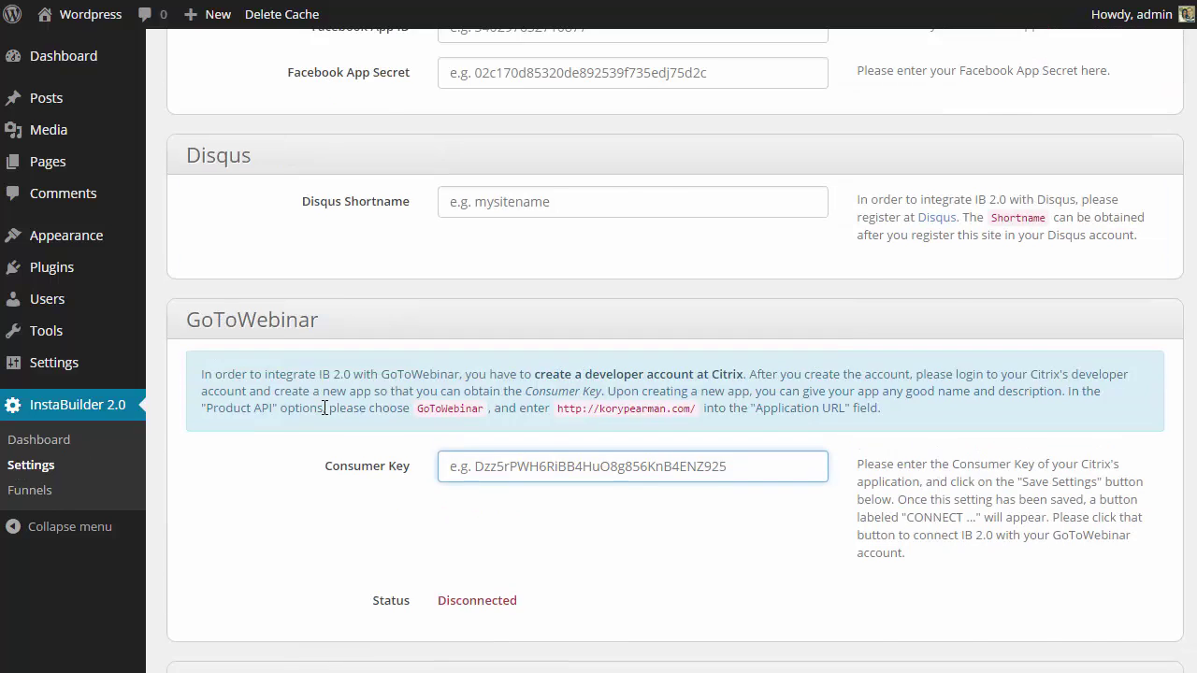
scroll(321, 414, "down", 1)
scroll(320, 408, "down", 1)
scroll(282, 355, "down", 1)
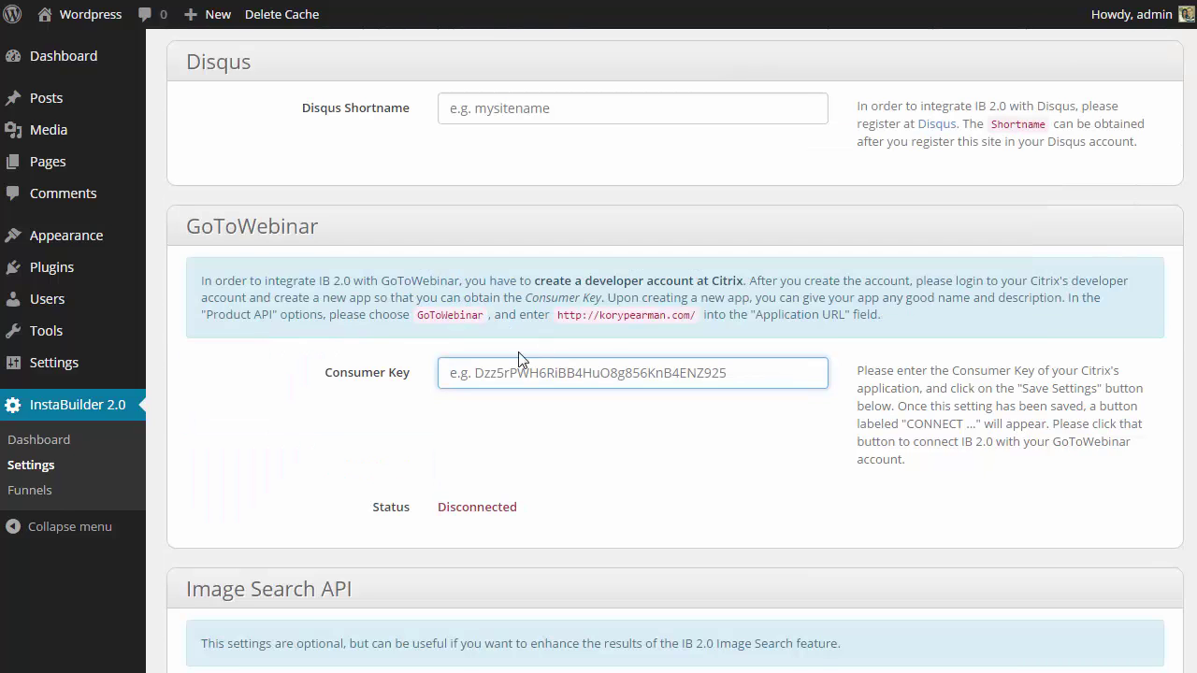
left_click(391, 406)
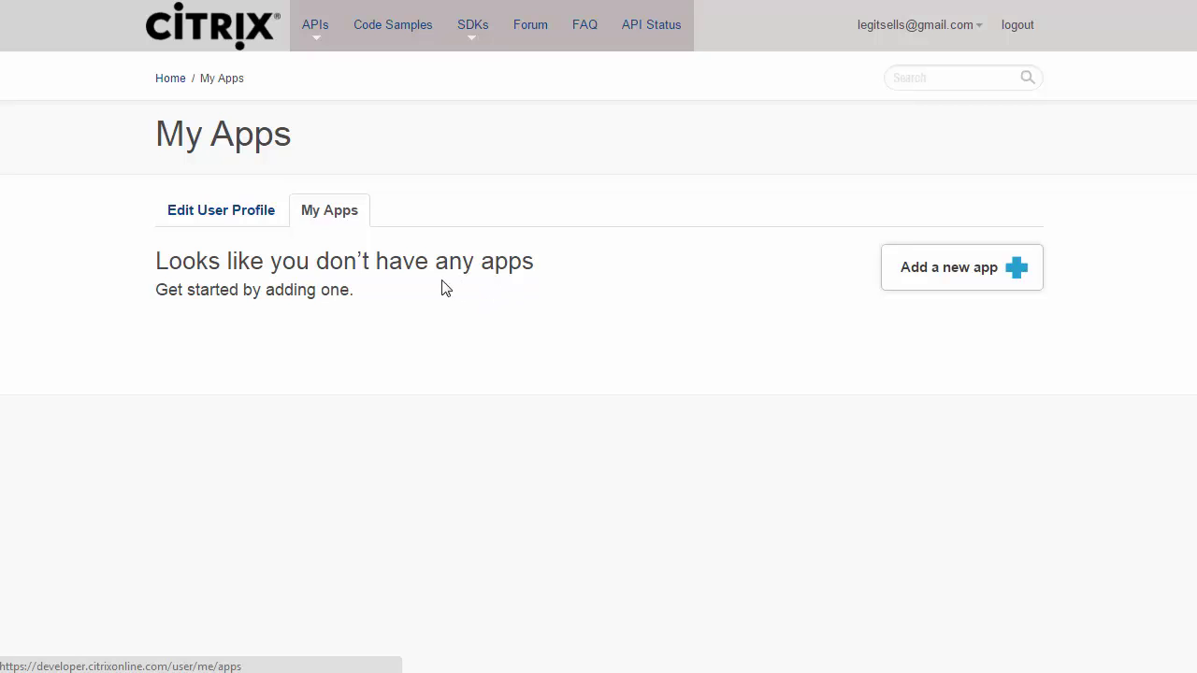
Add a new app in the Citrix developer account named "Tutorial video", described as "tutorial video", with GoToWebinar as the product API.
left_click(941, 278)
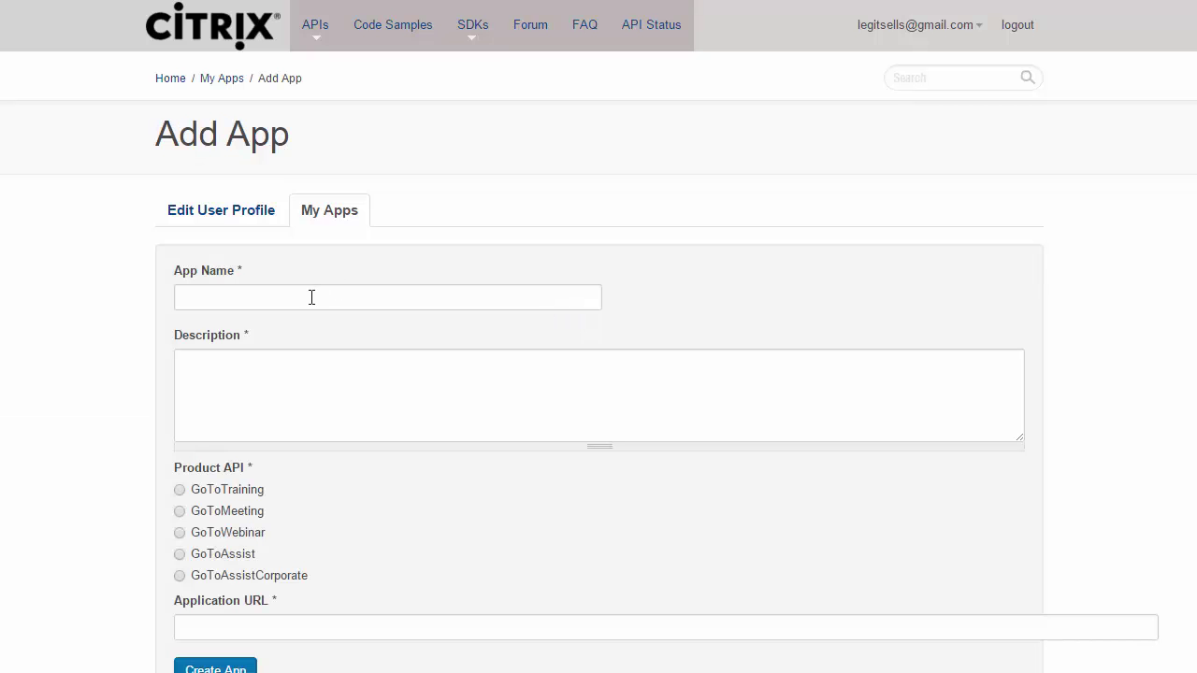
left_click(260, 300)
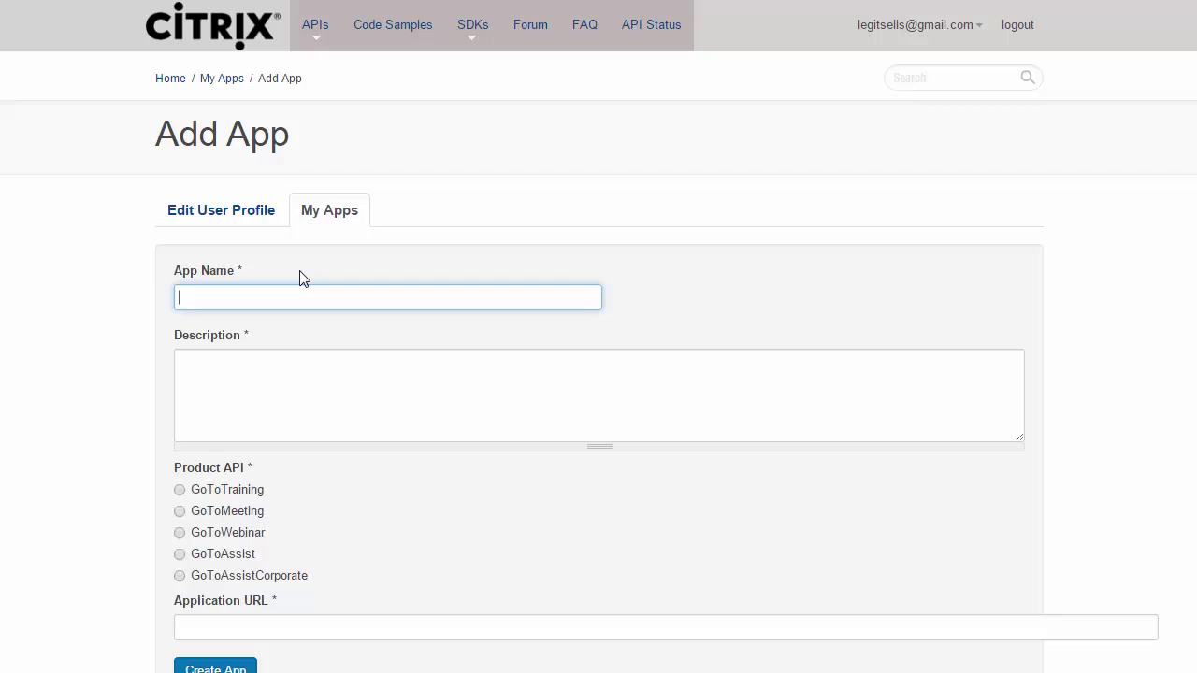
type("Tut")
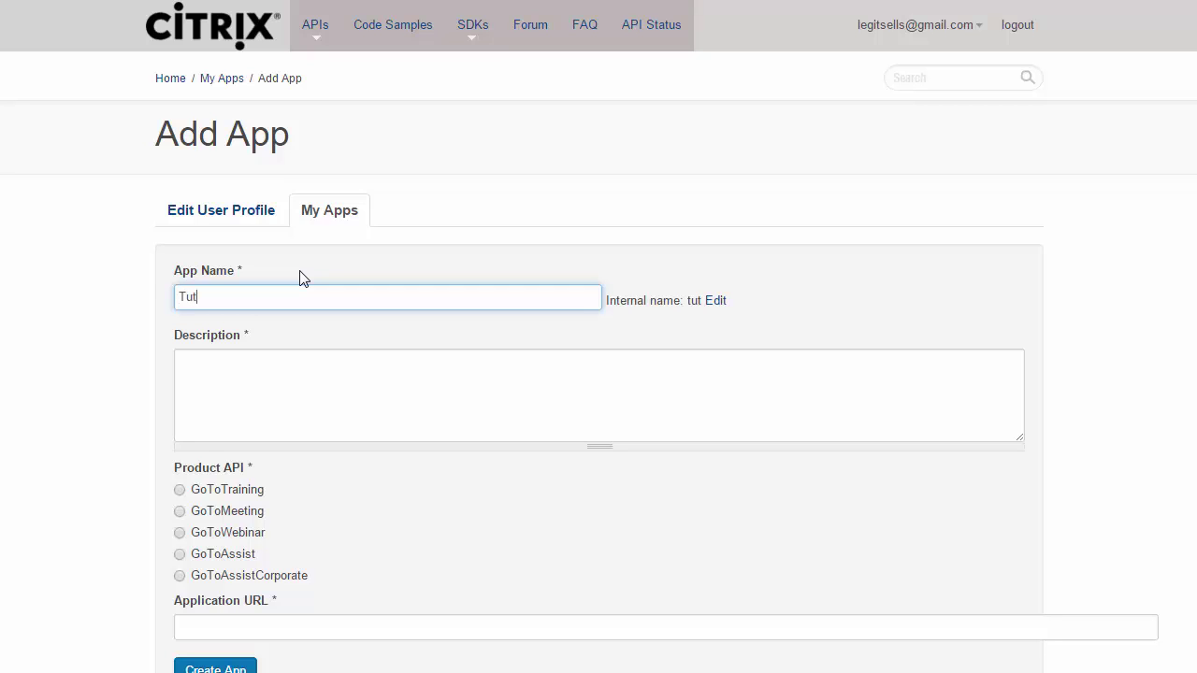
type("orial video")
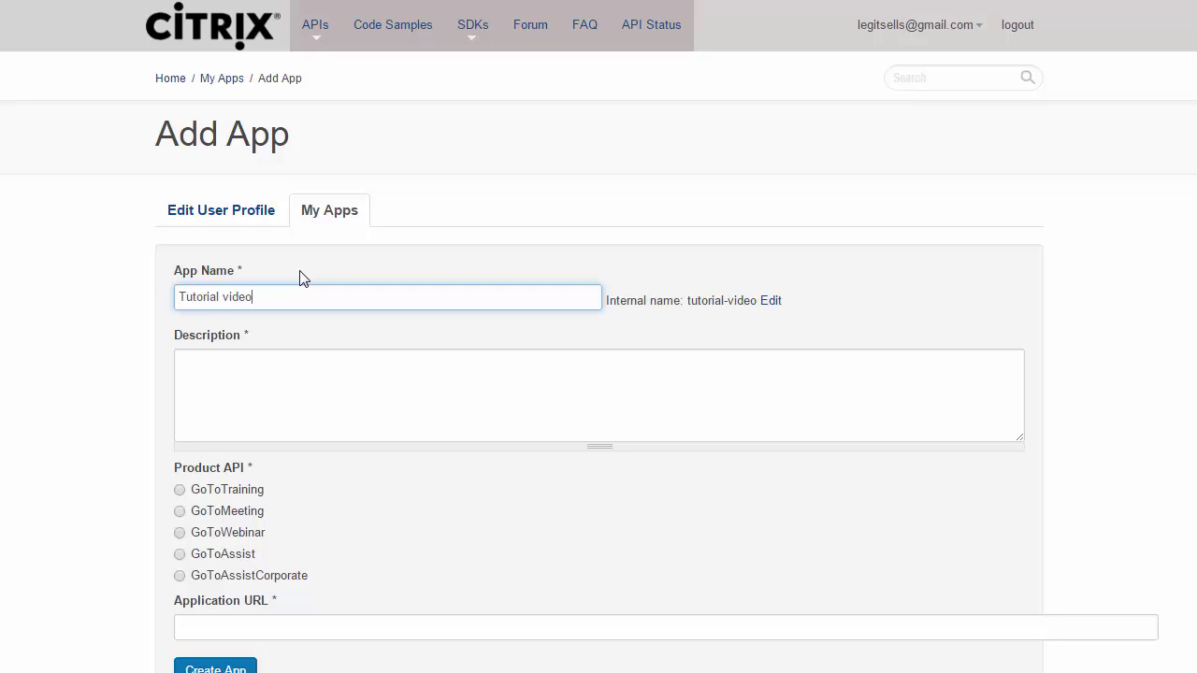
key("Tab")
key("Tab")
type("tutorial video")
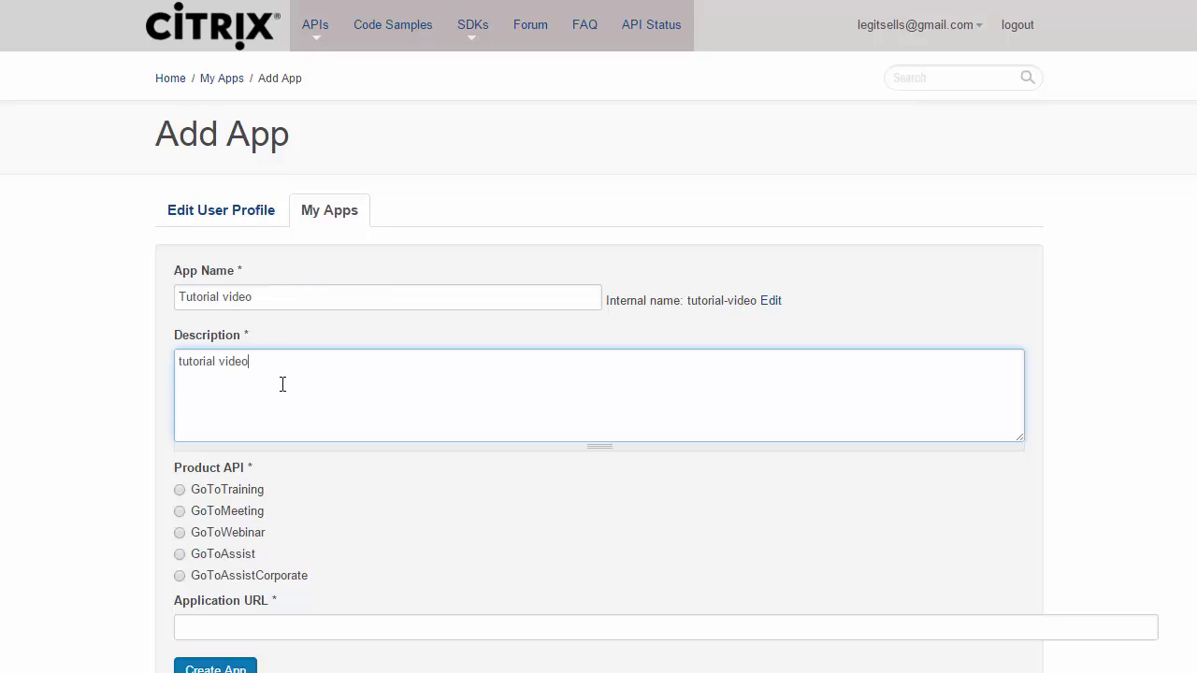
left_click(178, 534)
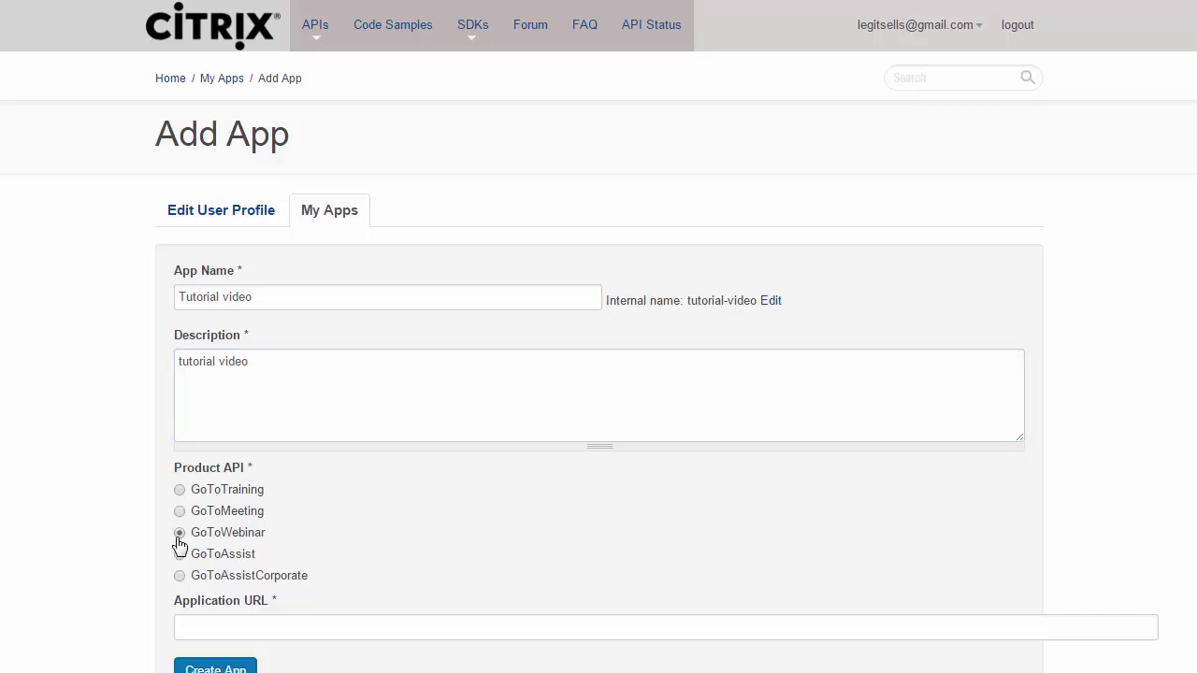
Copy the site URL from the InstaBuilder GoToWebinar instructions into the Citrix app's Application URL and create the app.
left_click(294, 626)
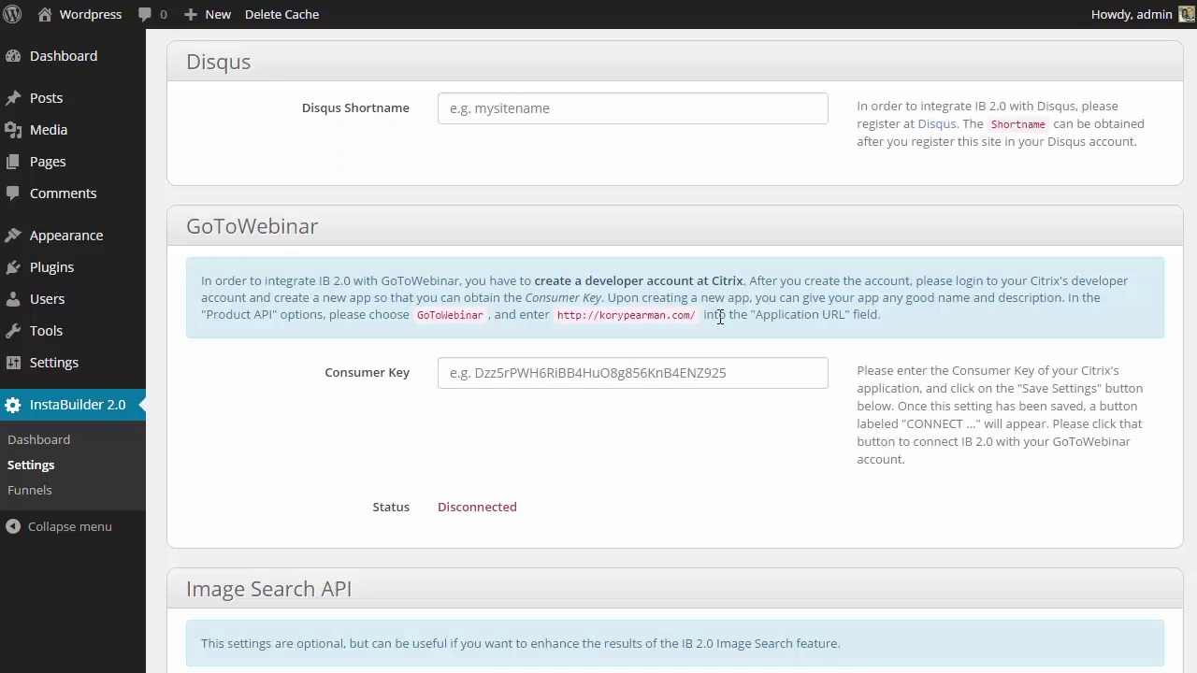
left_click_drag(756, 318, 852, 318)
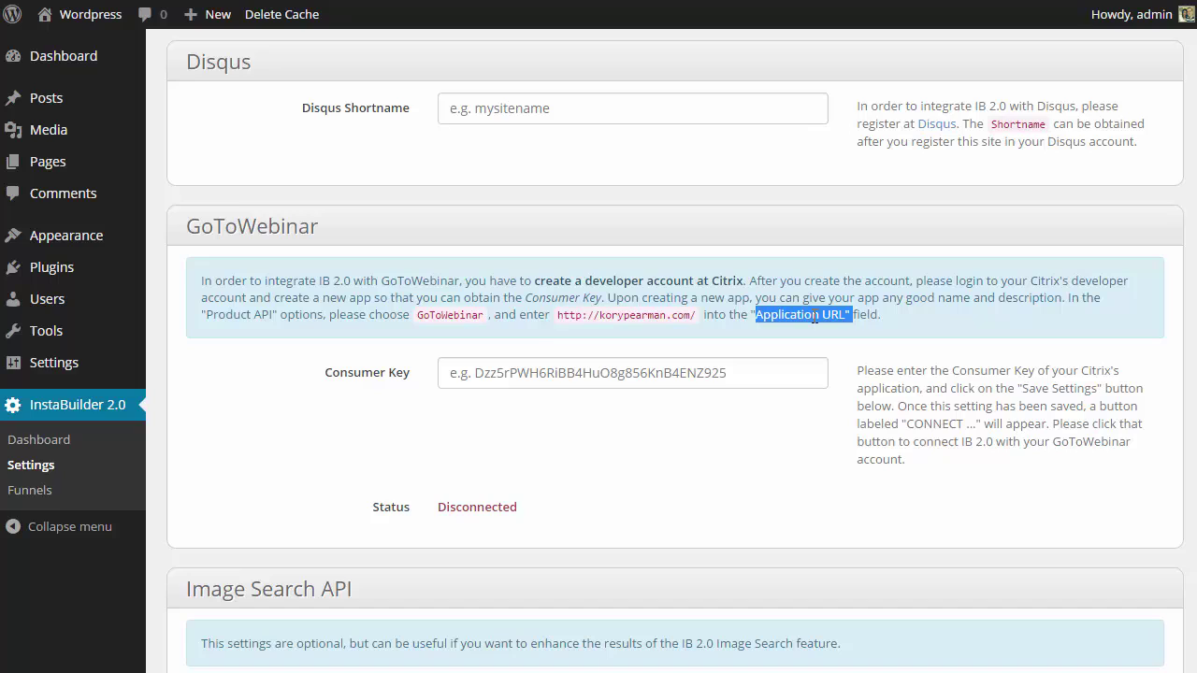
left_click_drag(559, 314, 696, 316)
key("ctrl+c")
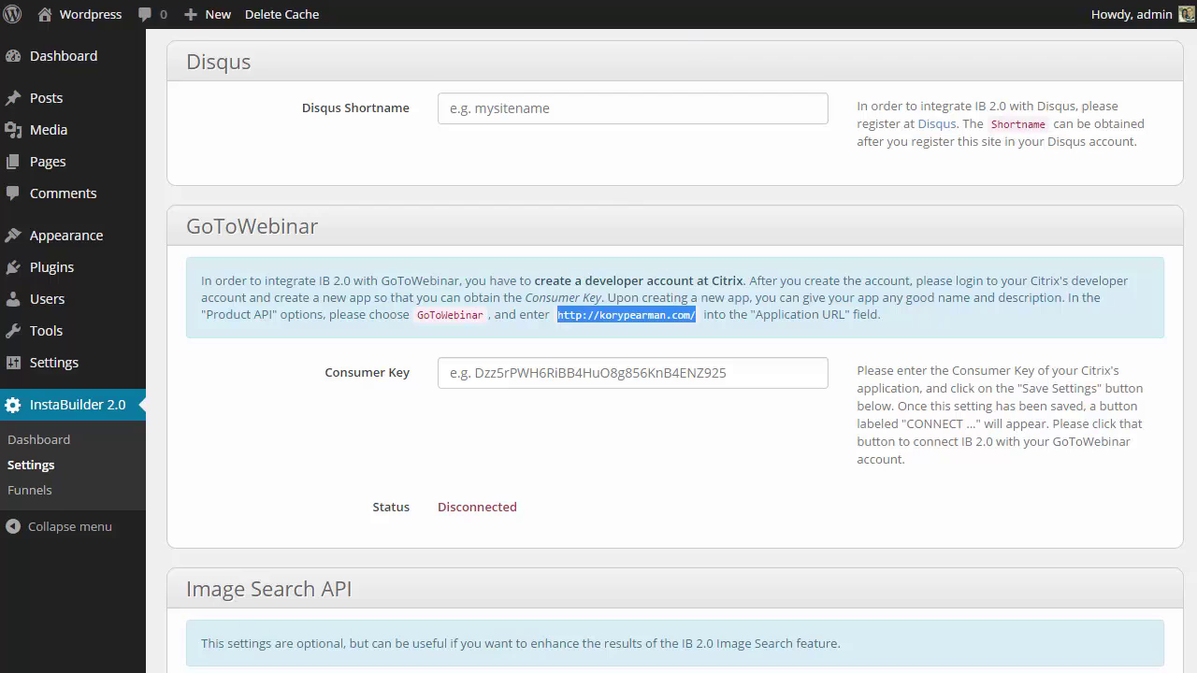
key("alt+Tab")
left_click(322, 628)
scroll(315, 574, "down", 1)
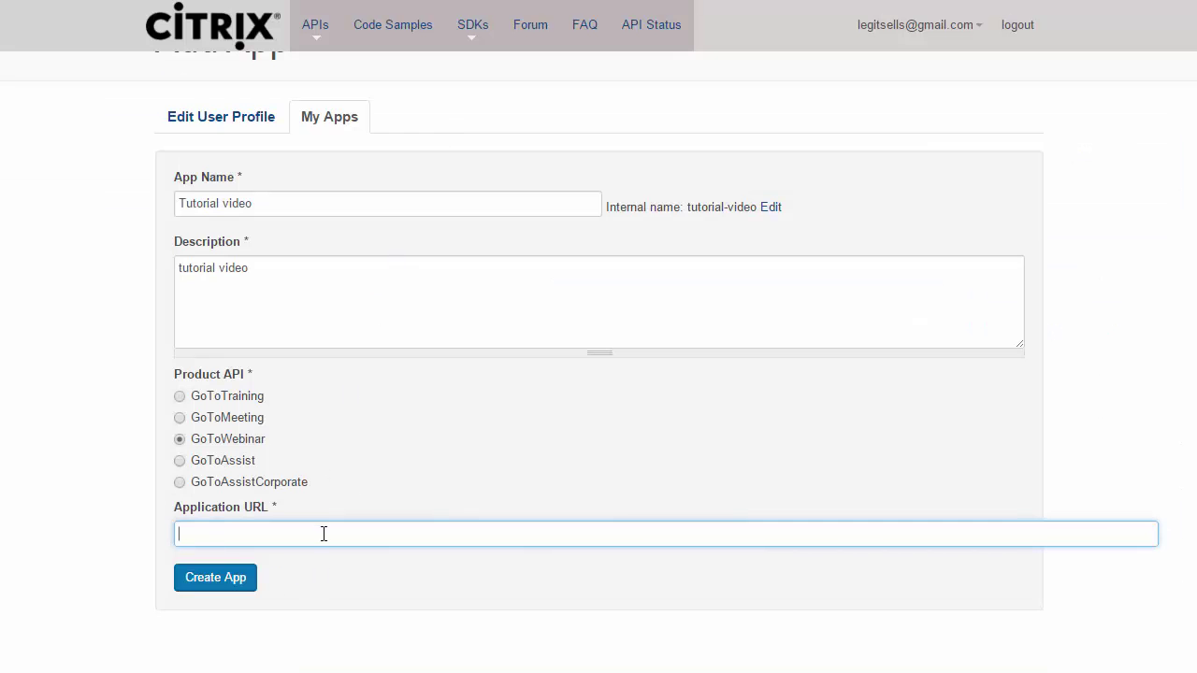
key("ctrl+v")
left_click(234, 580)
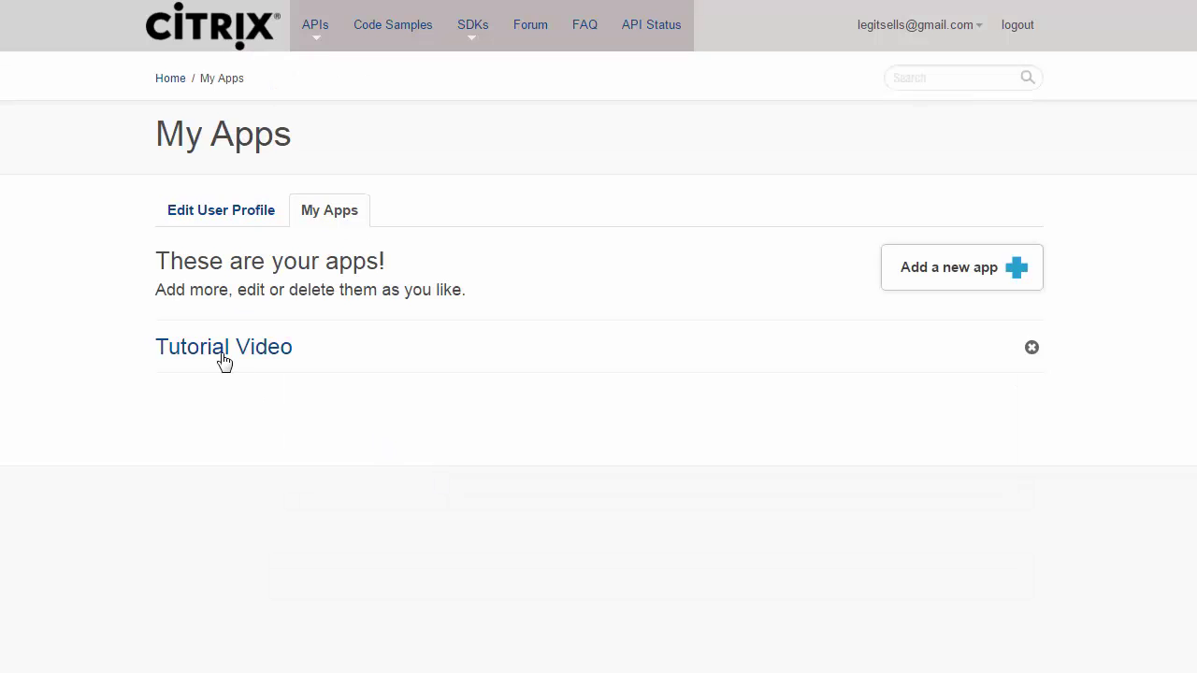
Copy the Tutorial Video app's consumer key into the Consumer Key field of InstaBuilder's GoToWebinar settings and save the settings.
left_click(214, 353)
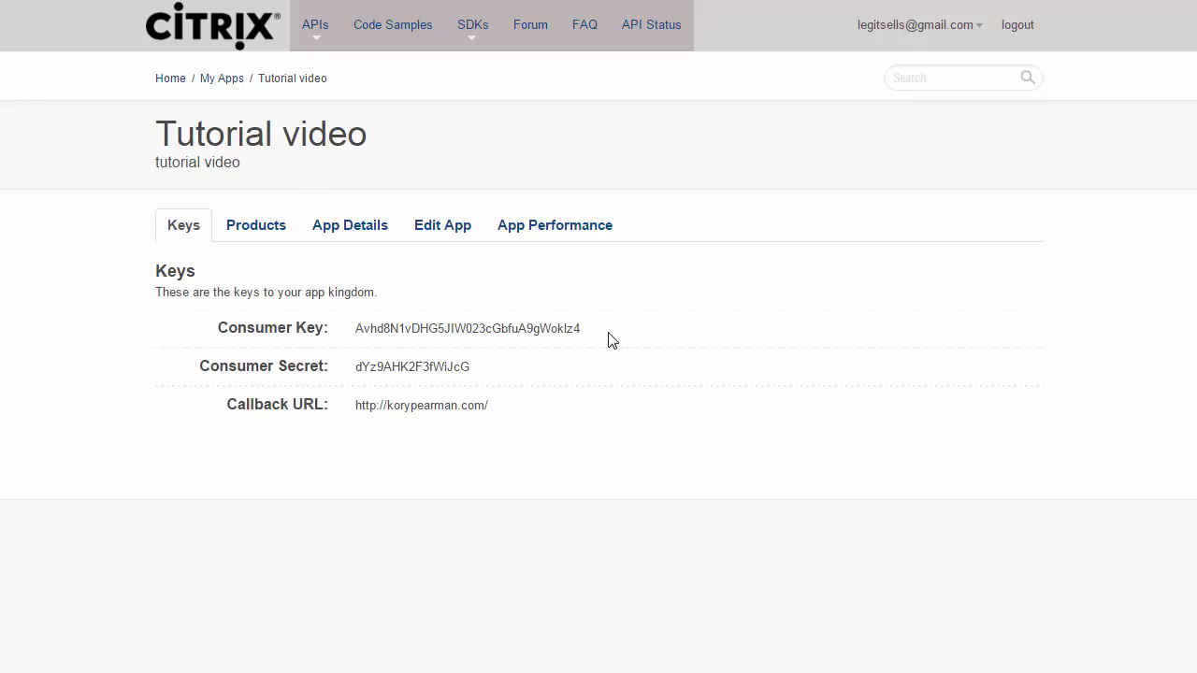
left_click_drag(399, 329, 429, 328)
left_click_drag(585, 329, 356, 329)
key("ctrl+c")
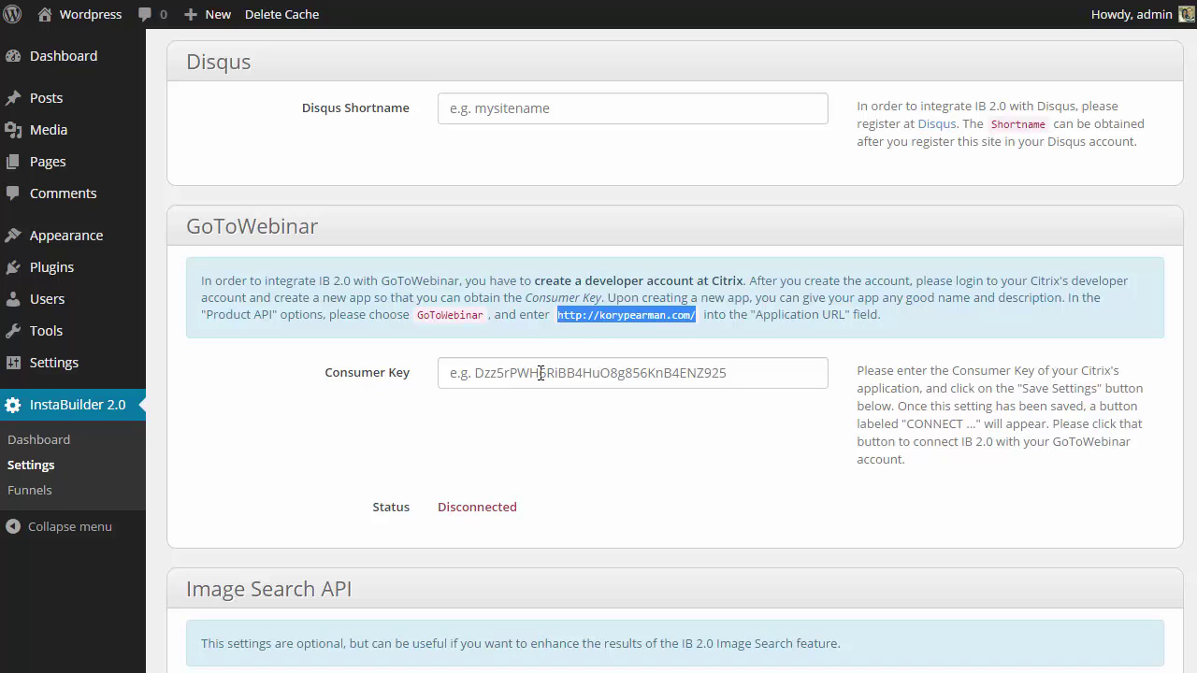
left_click(540, 373)
key("ctrl+v")
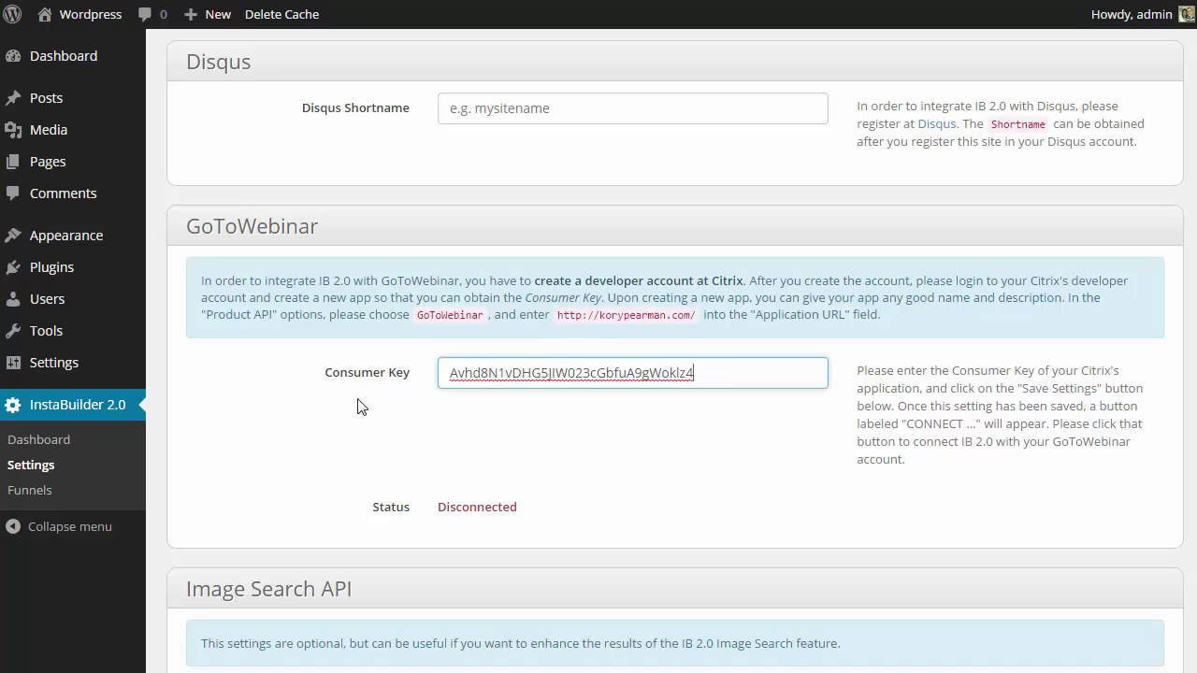
left_click(312, 415)
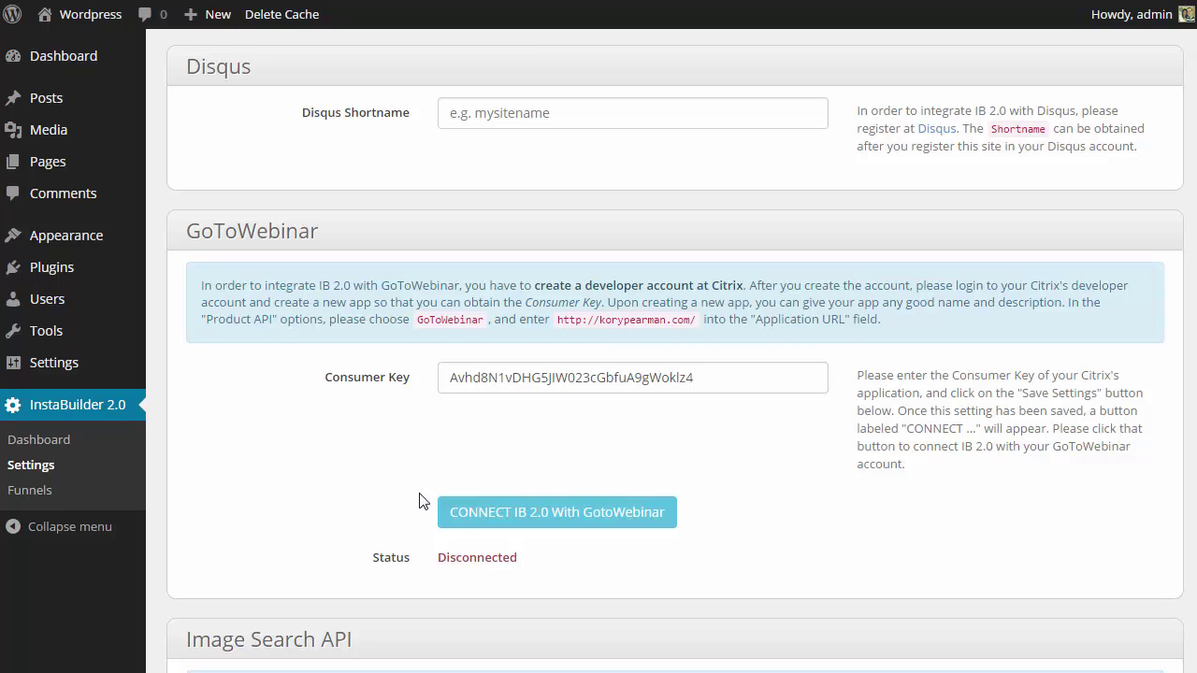
Connect IB 2.0 with GoToWebinar and allow the tutorial-video app to access the profile data.
left_click(481, 513)
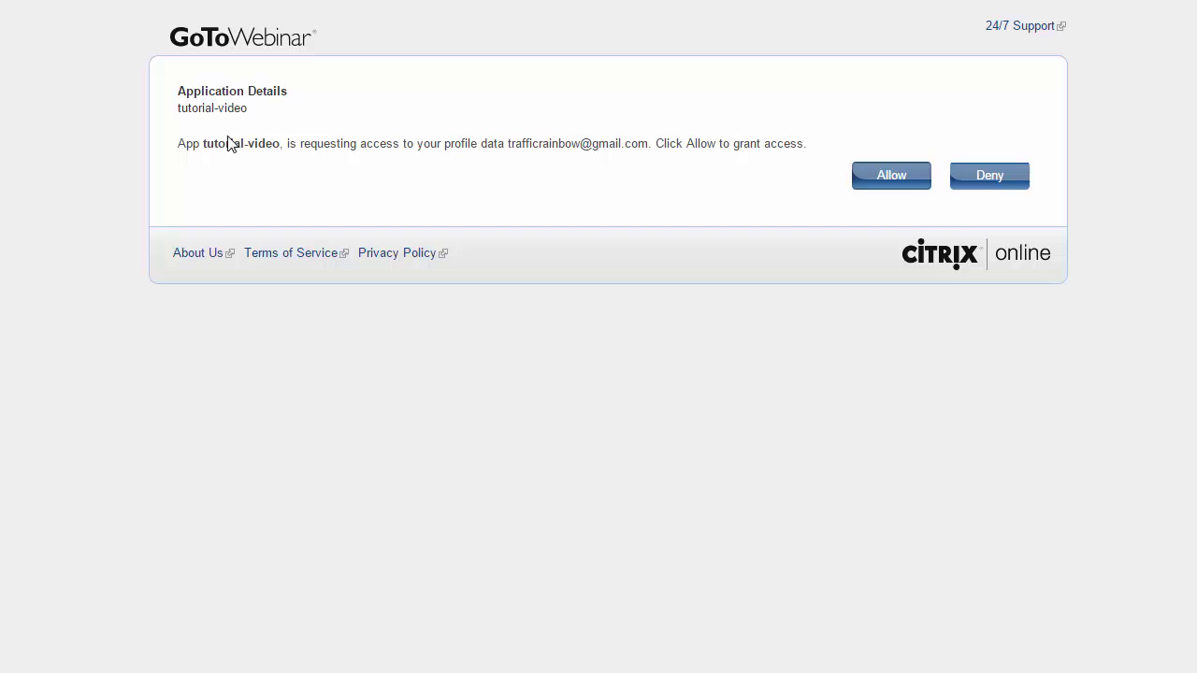
left_click_drag(202, 143, 280, 163)
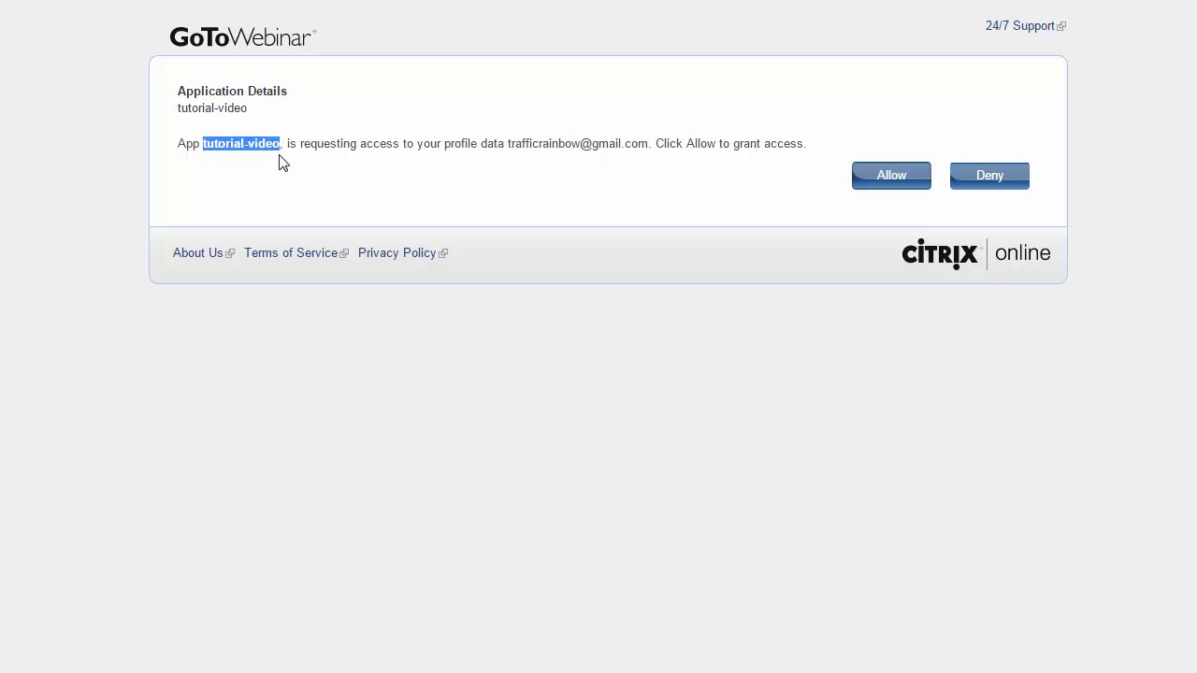
left_click(312, 171)
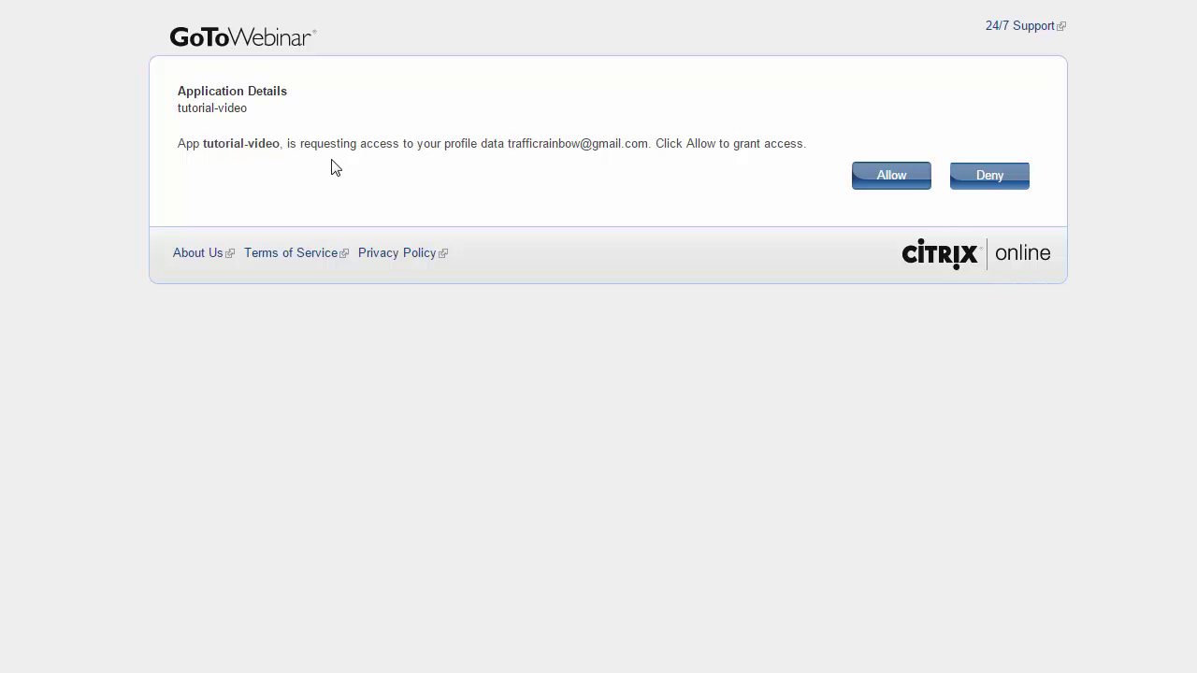
left_click(891, 178)
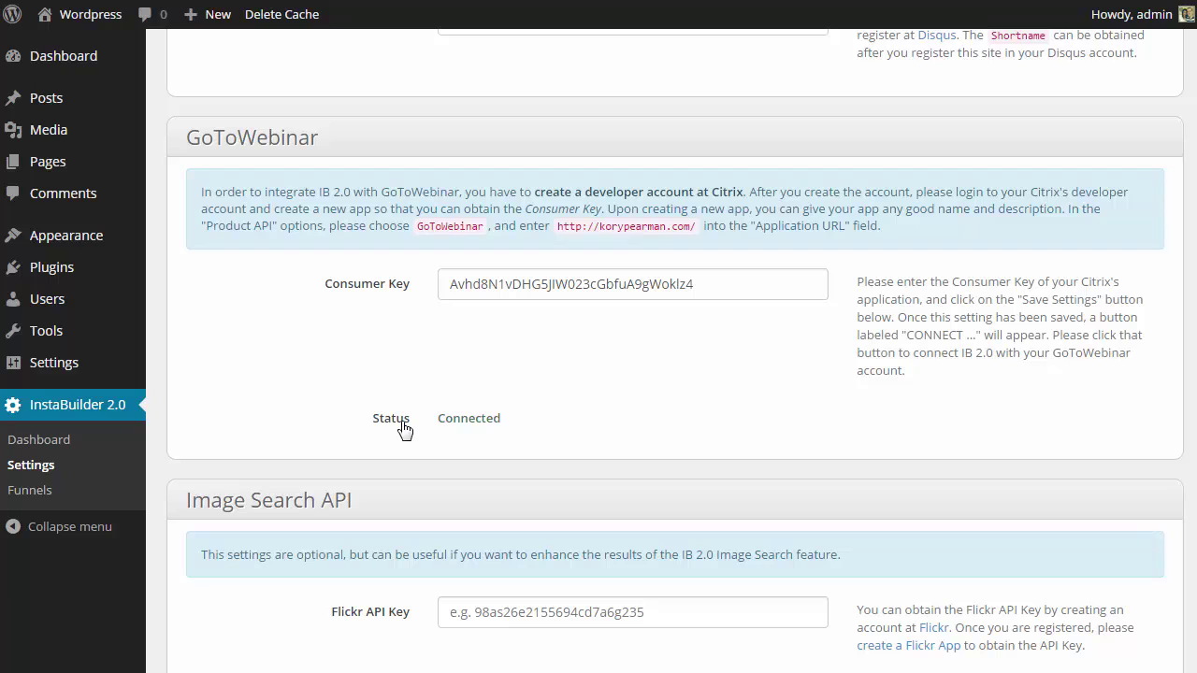
Open the webinar4 draft page for editing from the InstaBuilder dashboard's ungrouped pages.
left_click(71, 441)
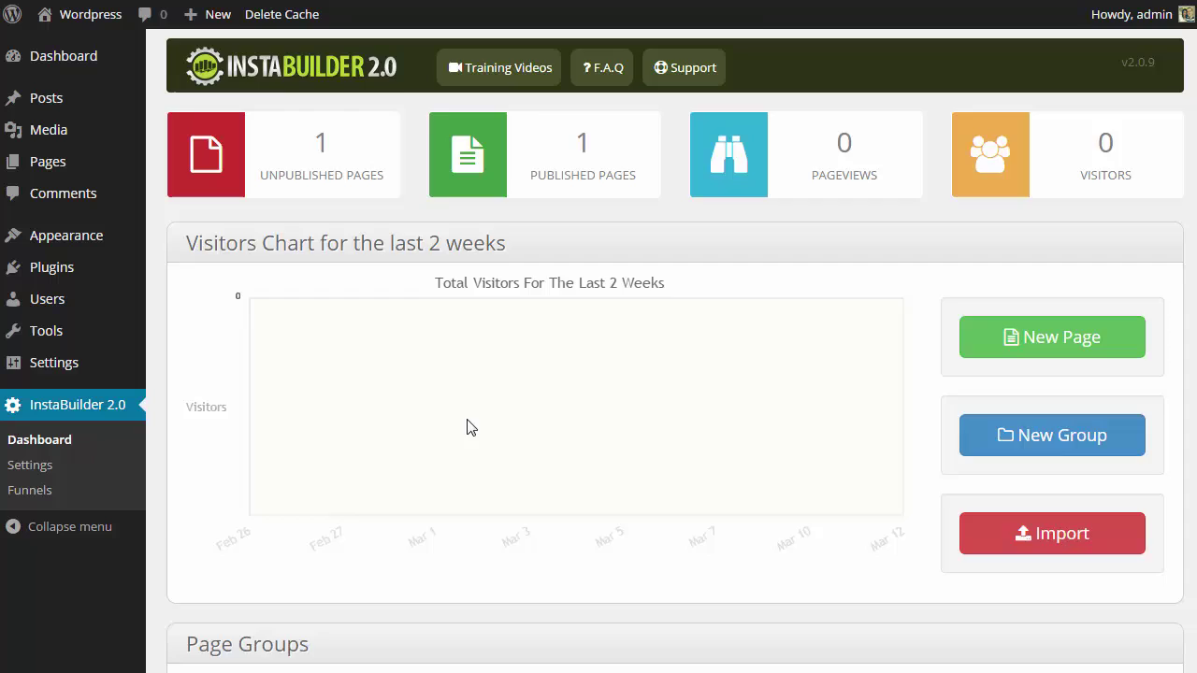
scroll(469, 428, "down", 2)
scroll(470, 428, "down", 3)
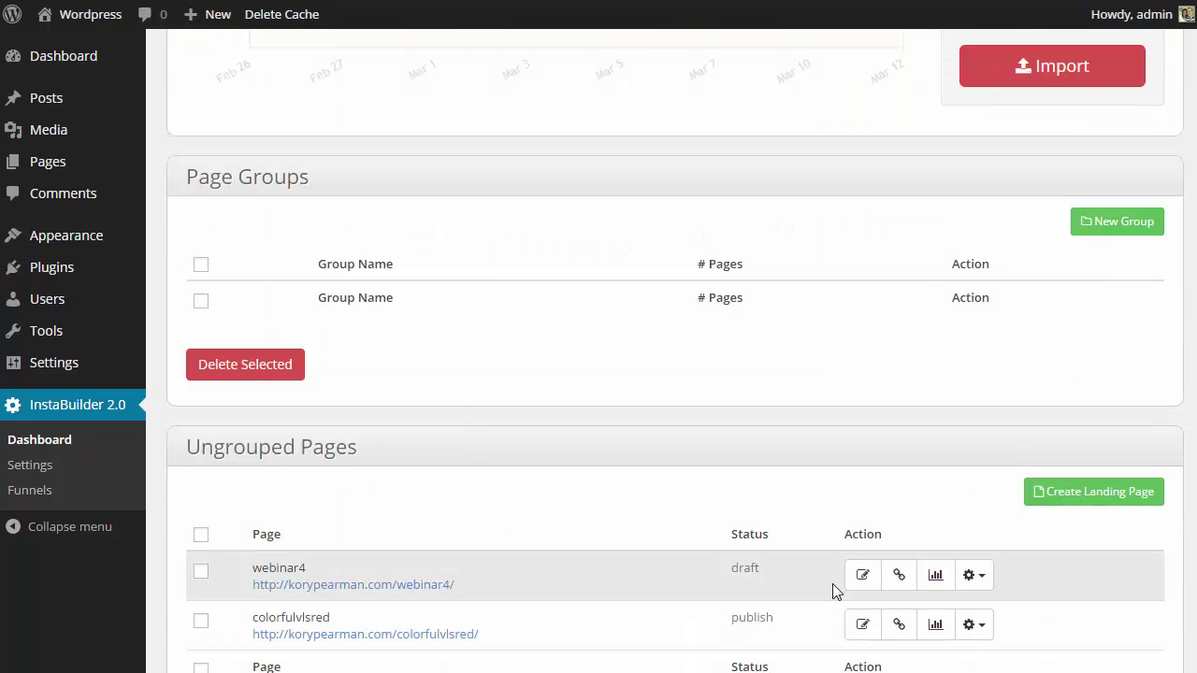
left_click(860, 582)
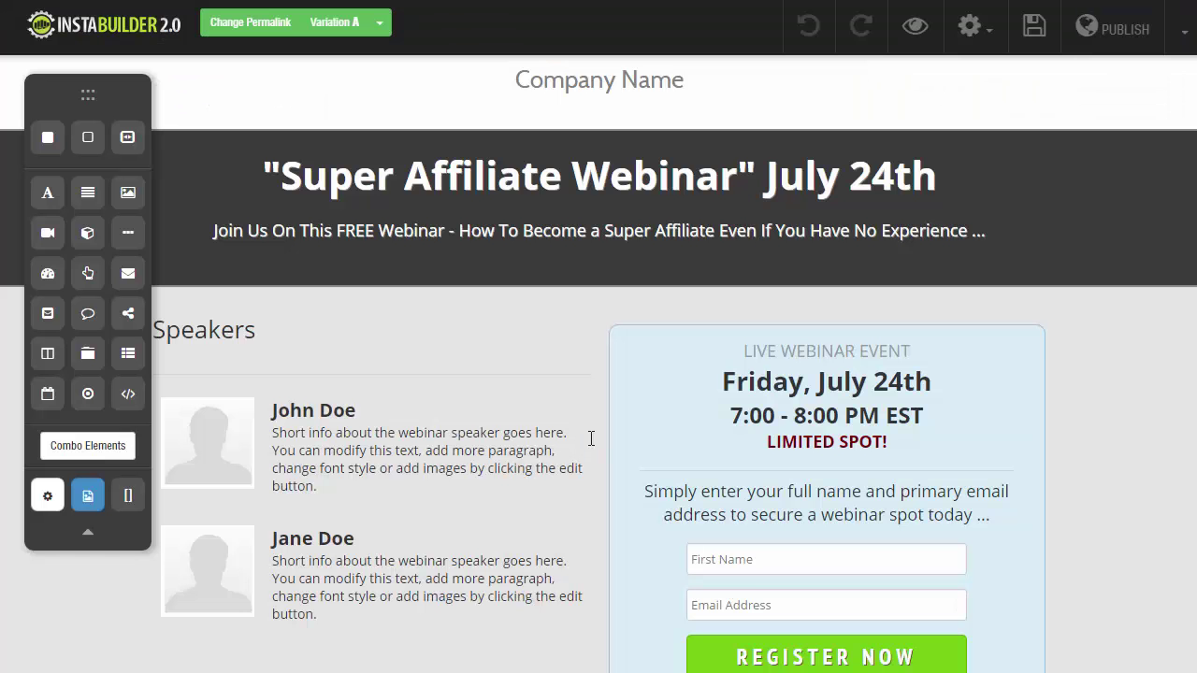
Integrate the registration opt-in form with "test Webinar" and open its Webinar Thank You Page URL for editing.
scroll(795, 495, "down", 1)
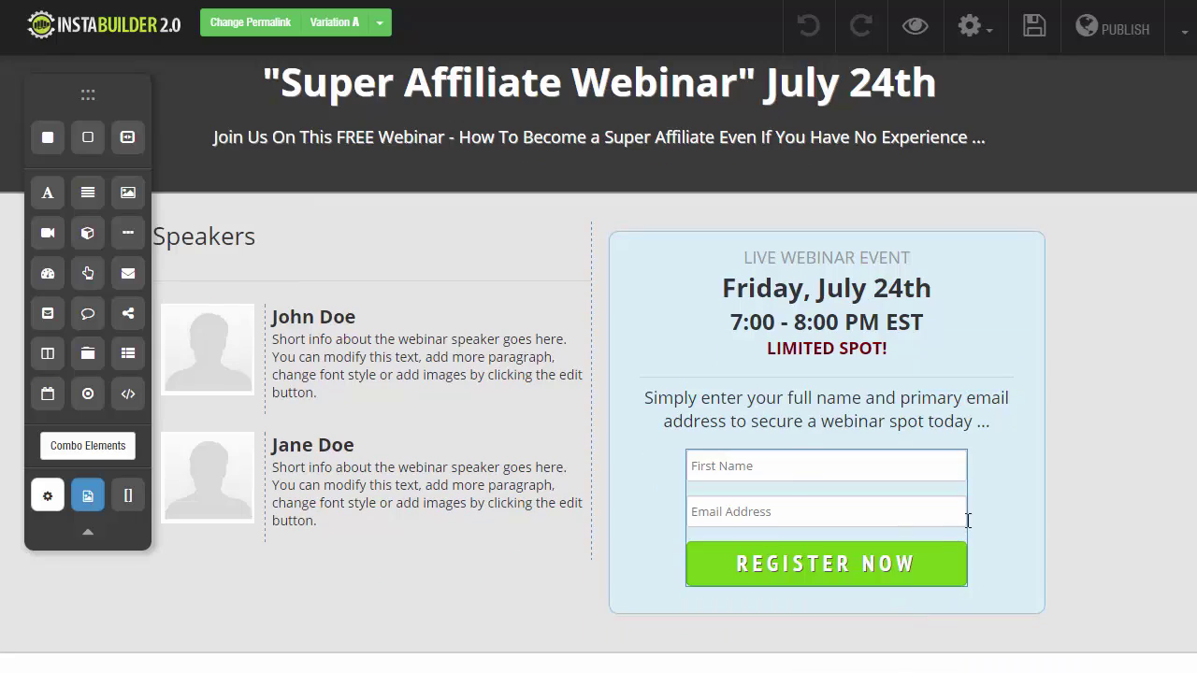
left_click(963, 506)
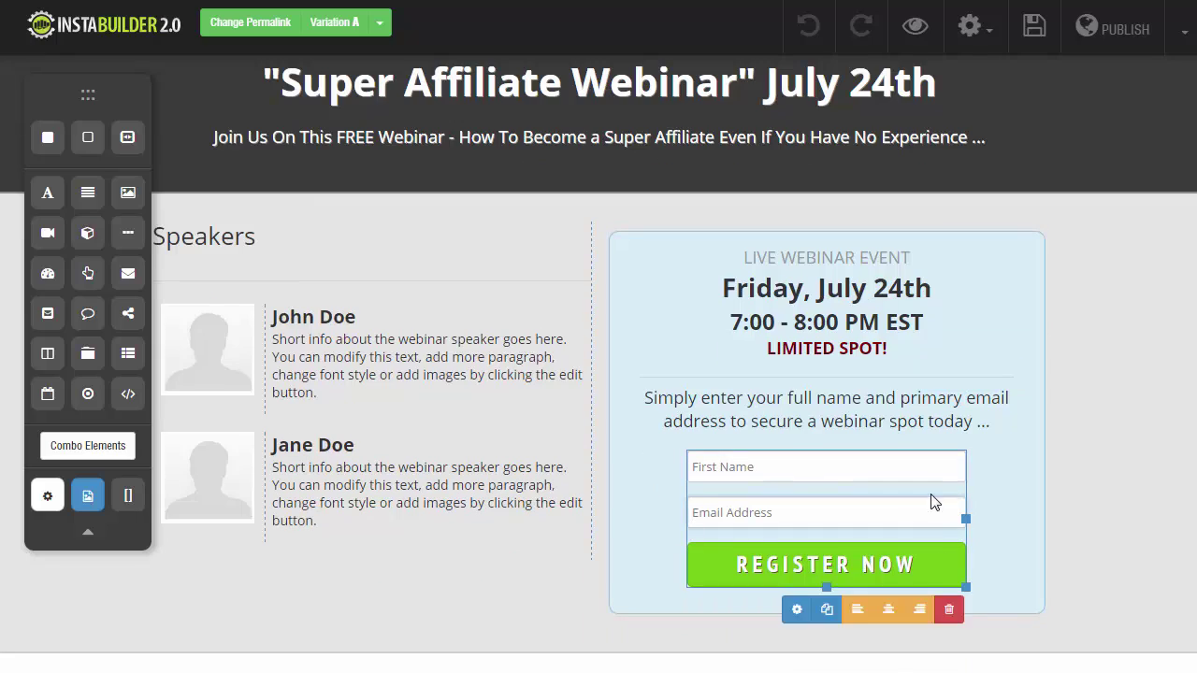
left_click(797, 612)
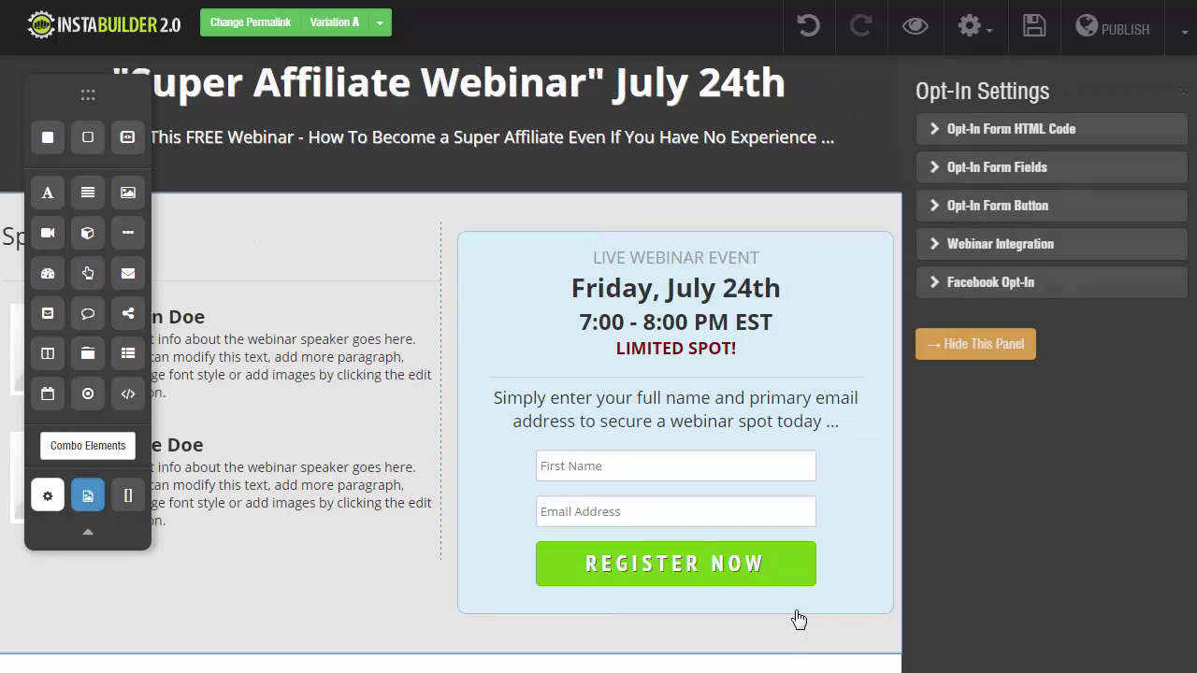
left_click(1032, 253)
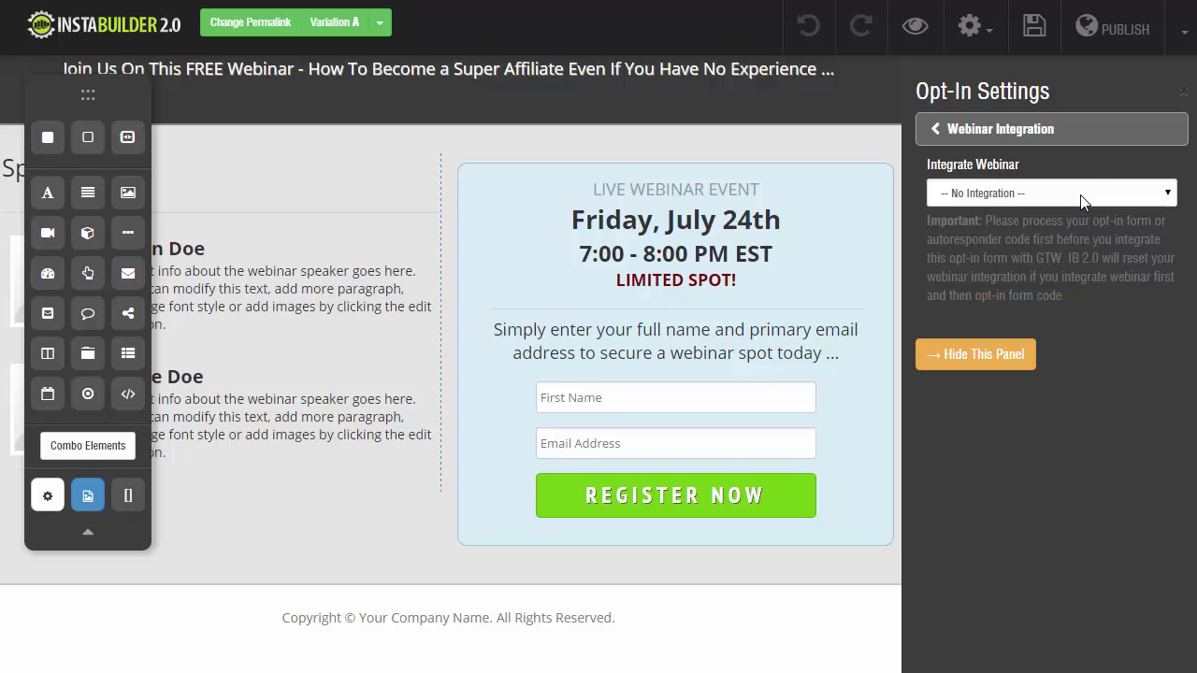
left_click(1117, 204)
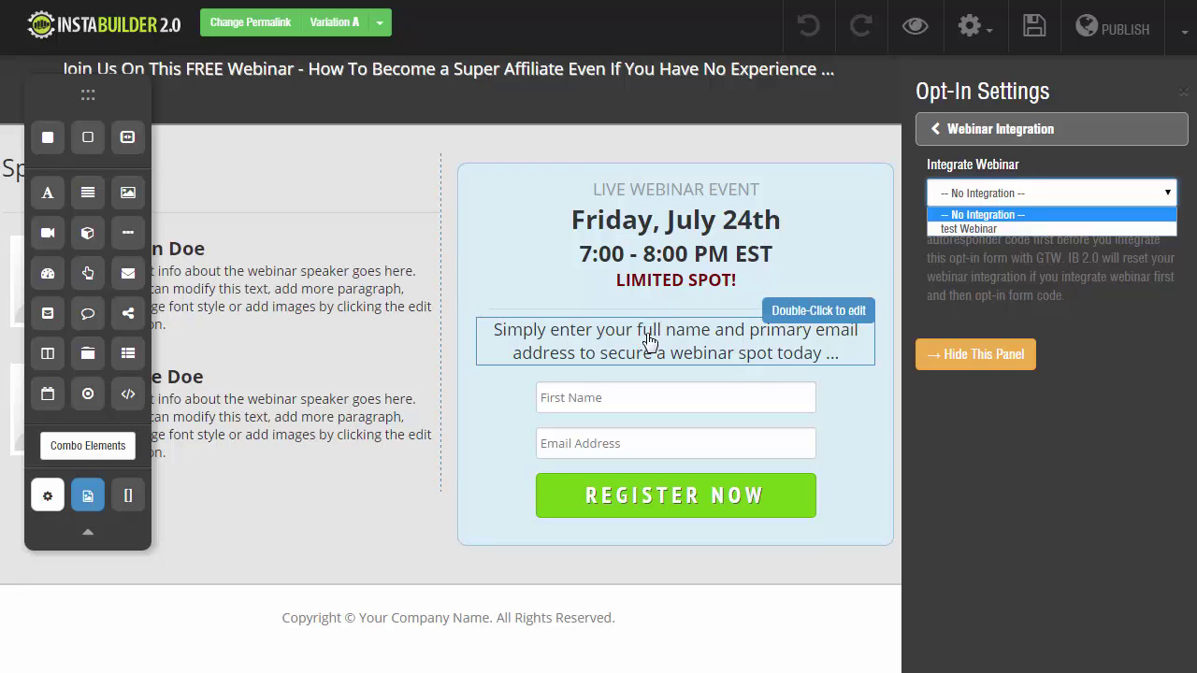
left_click(1040, 229)
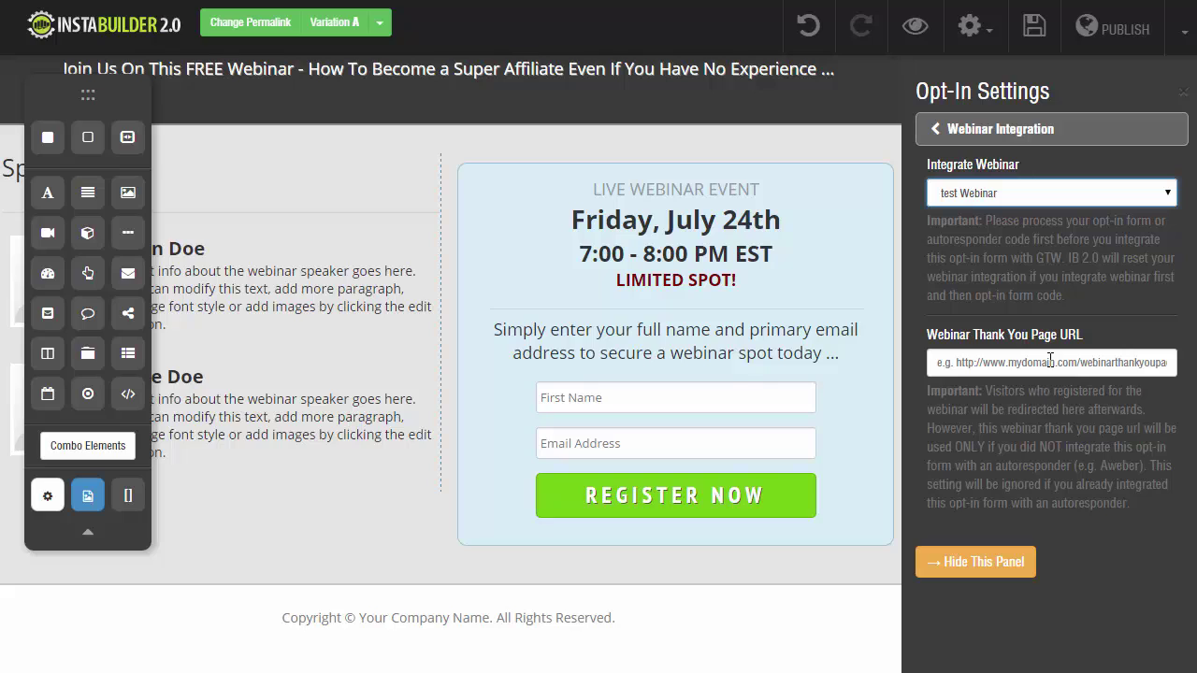
left_click(1048, 368)
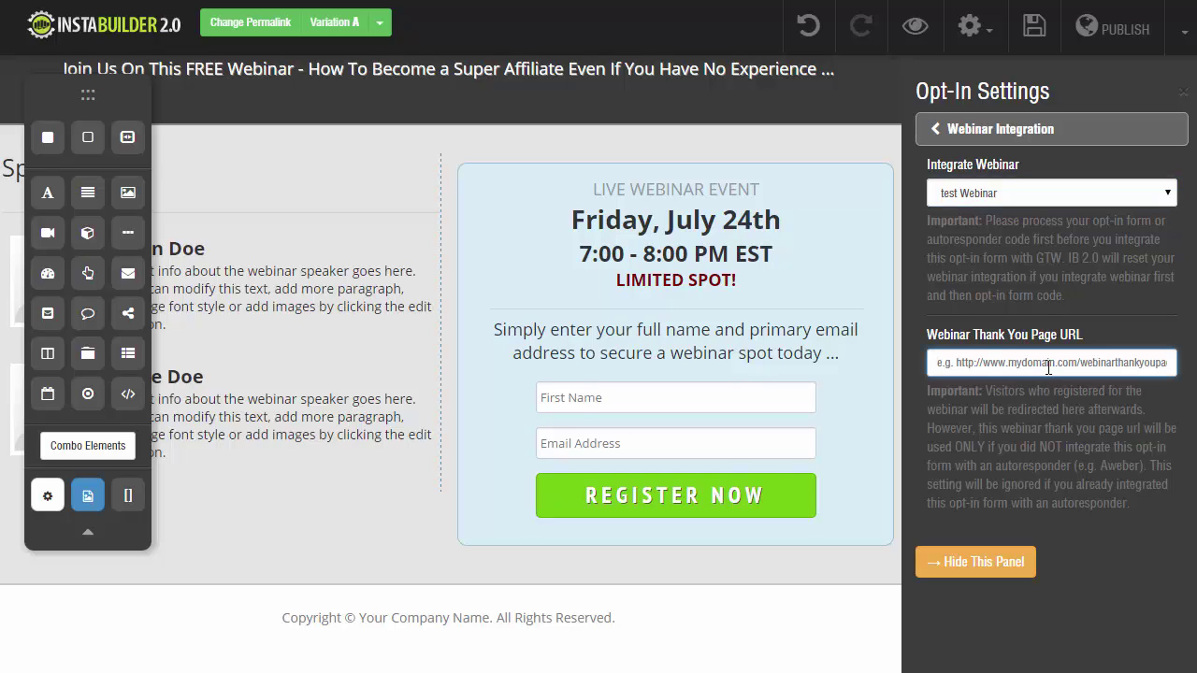